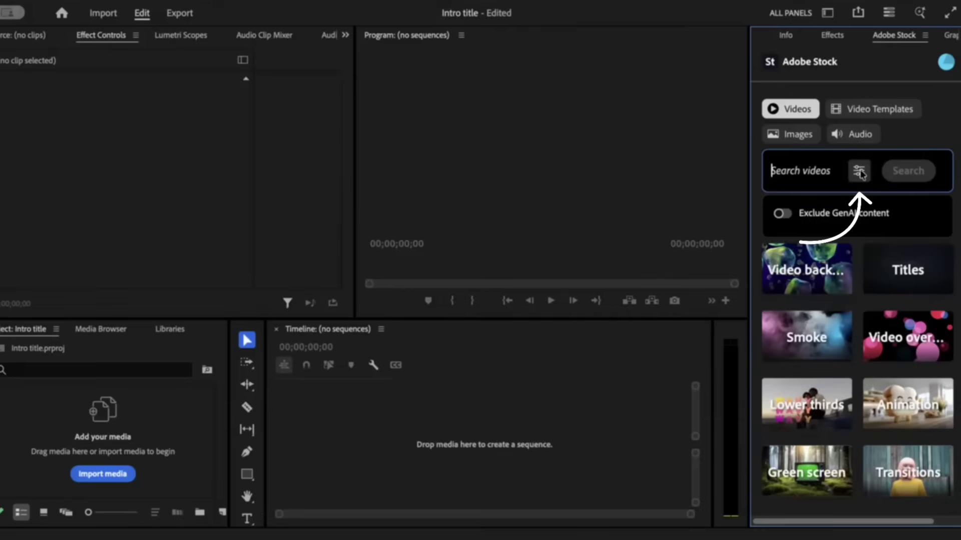
Review the Adobe Stock filters, then search for 'type intro title' video results
{"action": "left_click", "coordinate": [859, 172]}
{"action": "scroll", "coordinate": [857, 352], "scroll_direction": "down", "scroll_amount": 3}
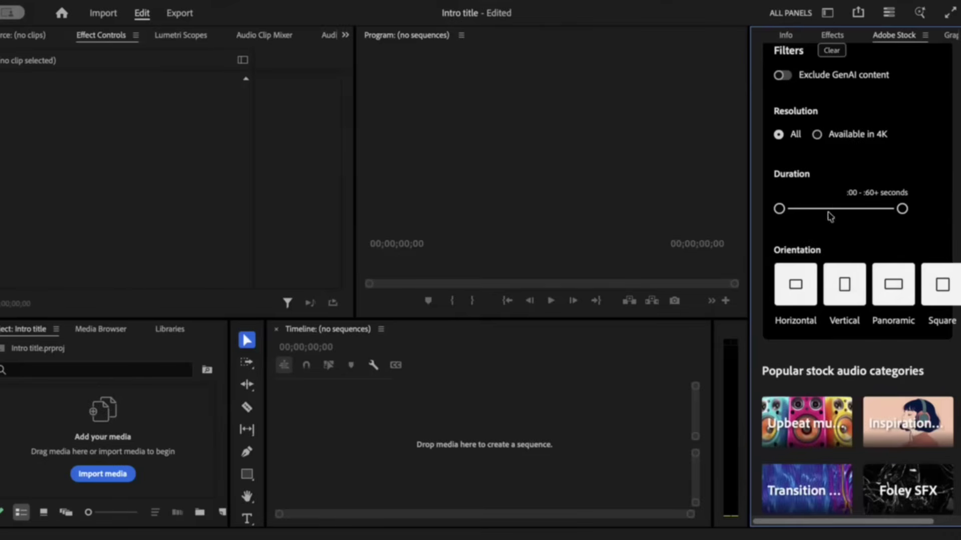
{"action": "scroll", "coordinate": [888, 273], "scroll_direction": "up", "scroll_amount": 3}
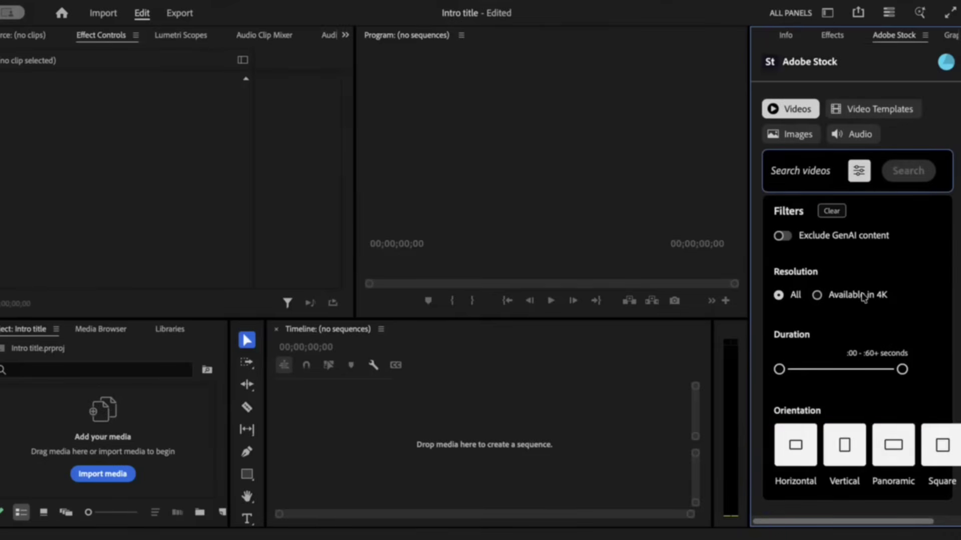
{"action": "left_click", "coordinate": [800, 170]}
{"action": "type", "text": "ty"}
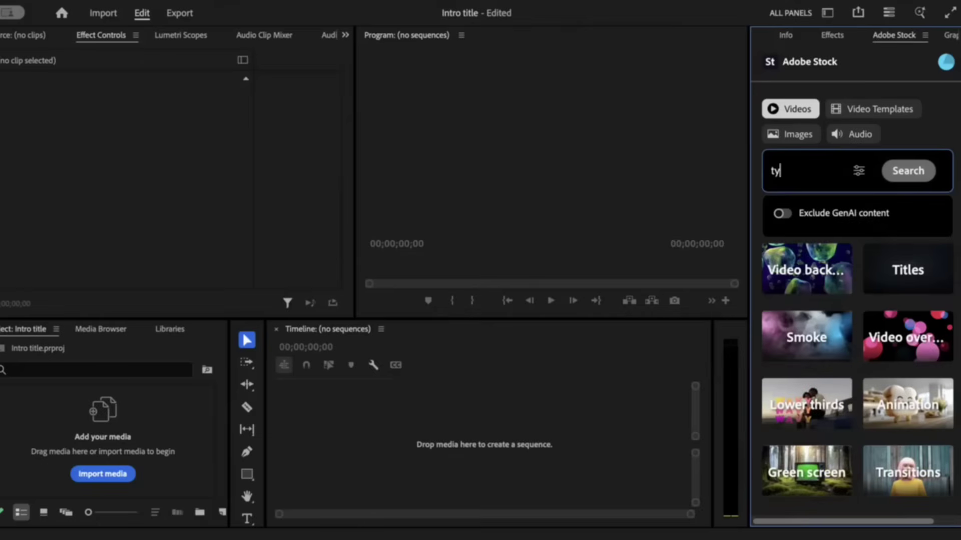
{"action": "type", "text": "pe intro title"}
{"action": "key", "text": "Return"}
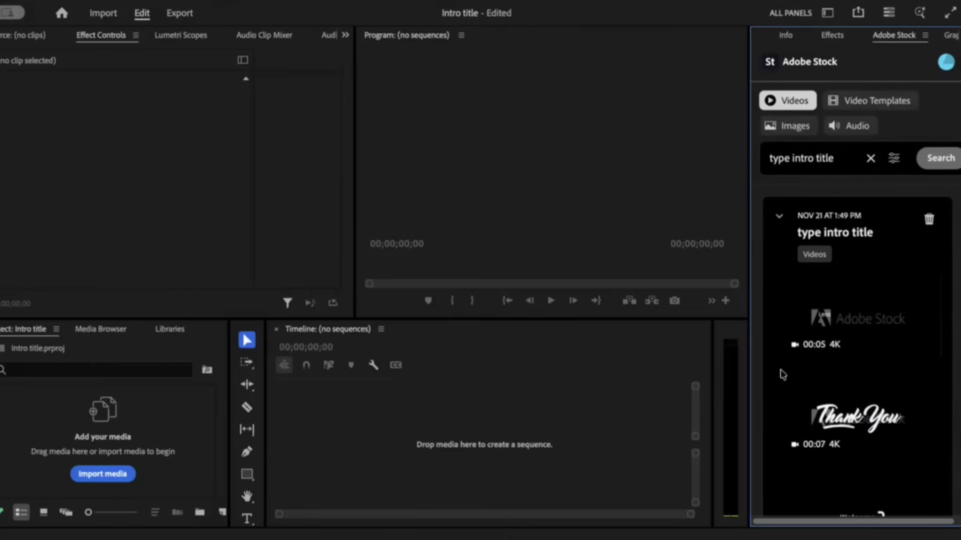
{"action": "mouse_move", "coordinate": [892, 329]}
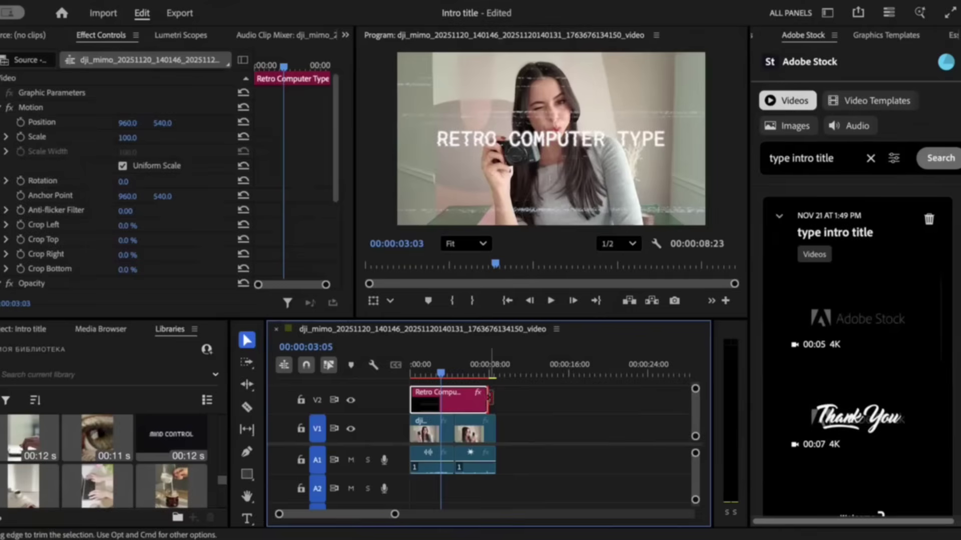
Extend the Retro Computer Type title on V2 to end with the V1 footage
{"action": "left_click_drag", "start_coordinate": [489, 398], "coordinate": [496, 399]}
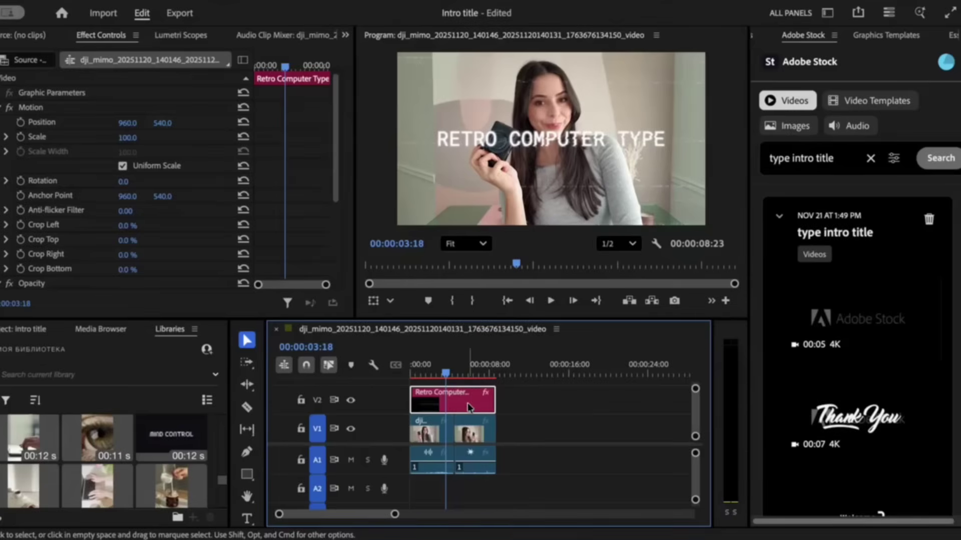
Change the title's Source Text to 'cinematic tutorial' and preview it over the footage
{"action": "left_click", "coordinate": [902, 39]}
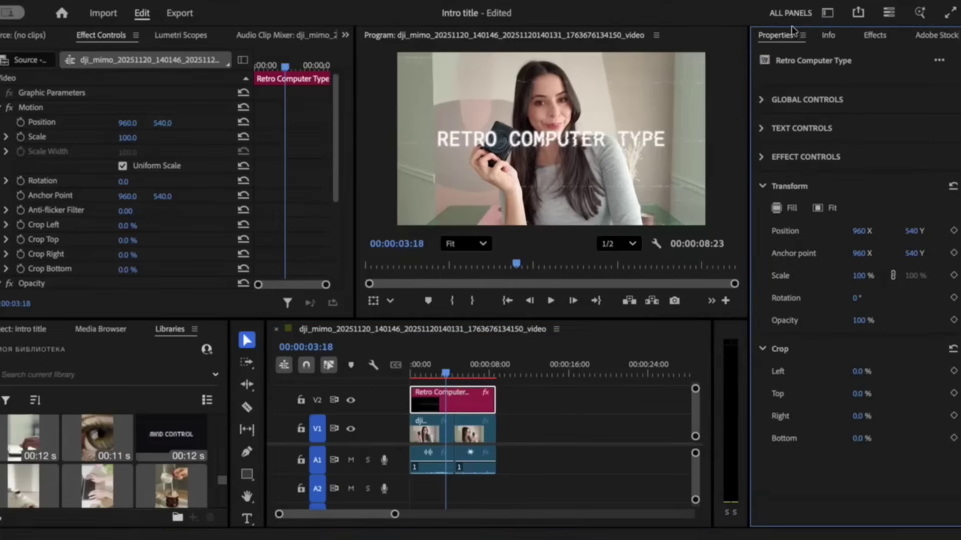
{"action": "left_click", "coordinate": [790, 134]}
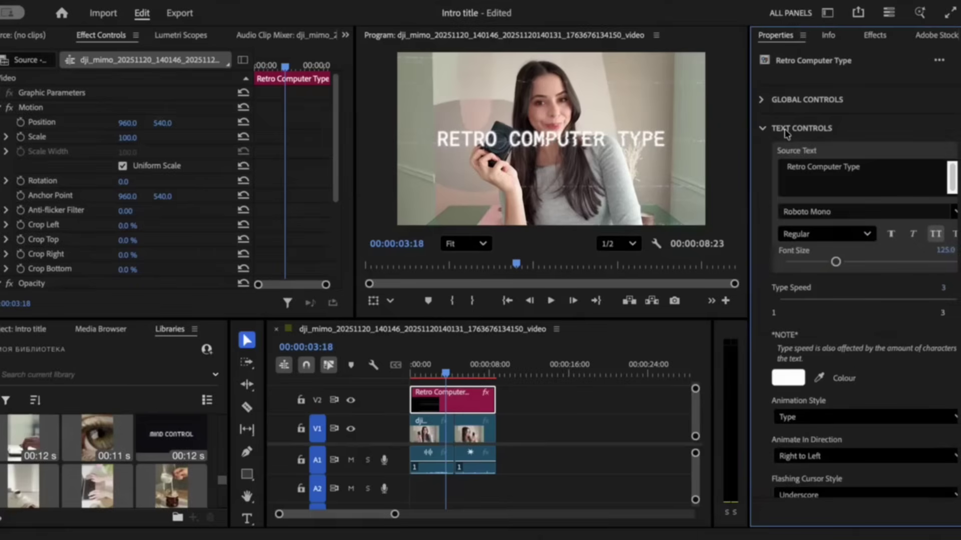
{"action": "double_click", "coordinate": [822, 168]}
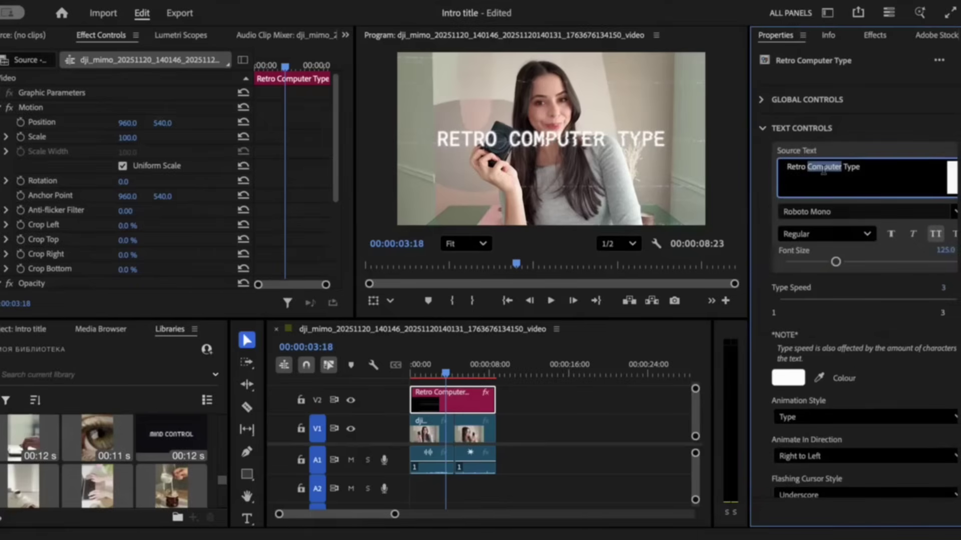
{"action": "left_click", "coordinate": [464, 375]}
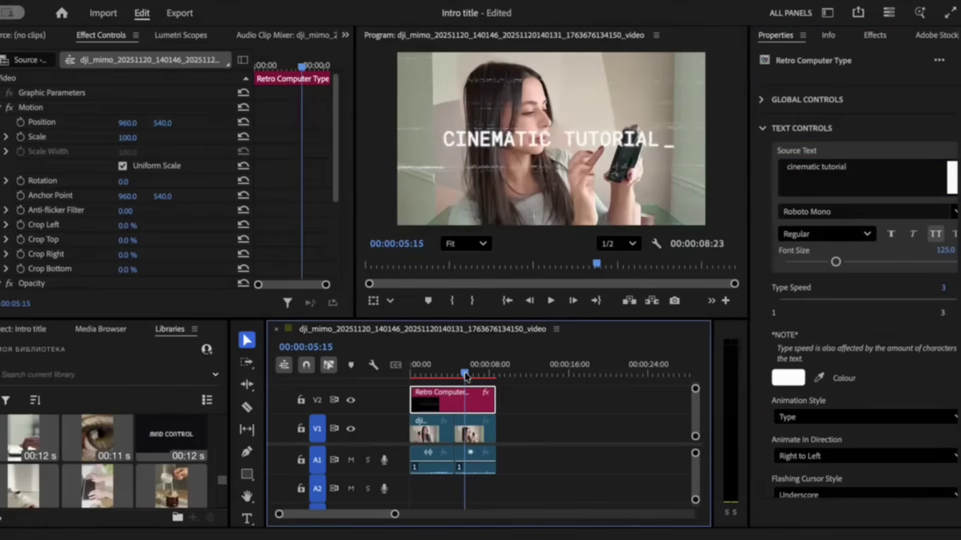
{"action": "left_click", "coordinate": [430, 376]}
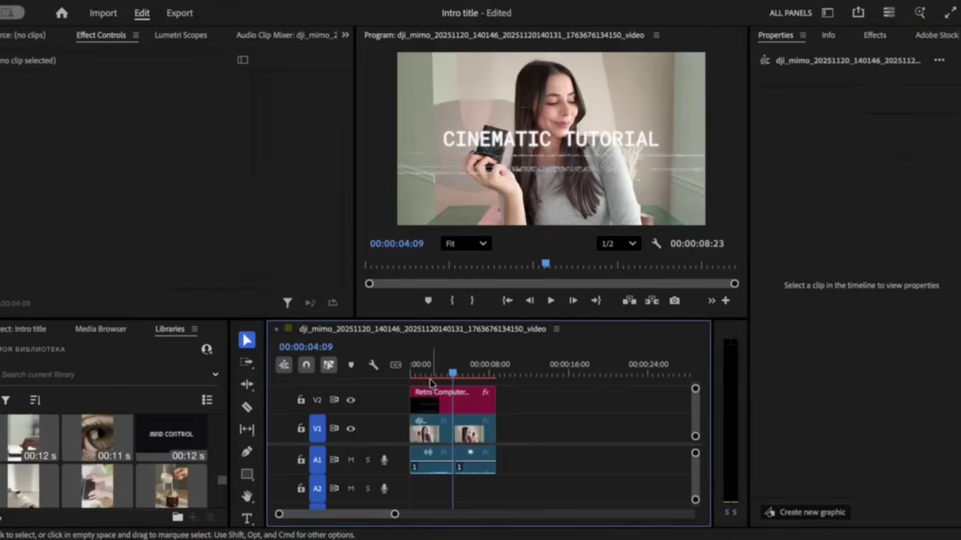
{"action": "left_click", "coordinate": [428, 400]}
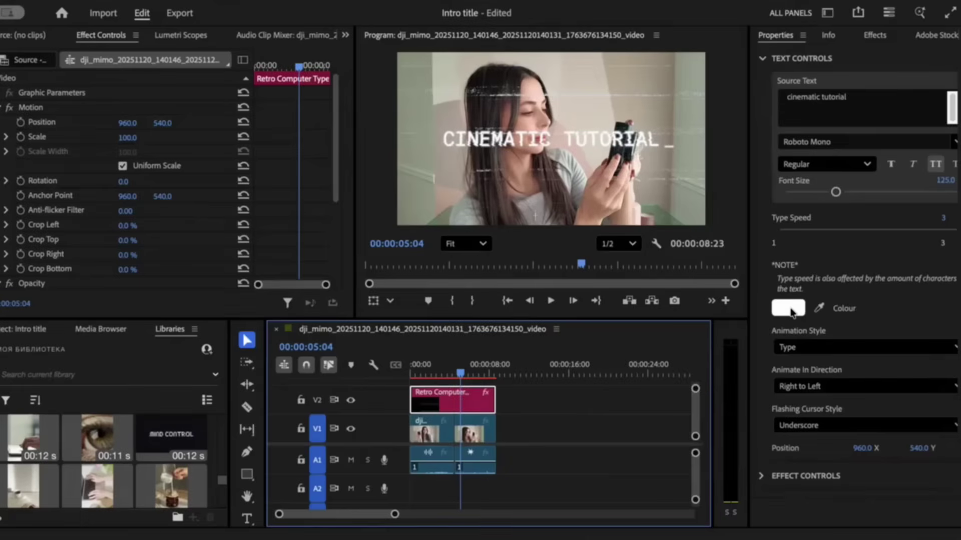
Set the title text colour to saturated yellow FFD100 in the Color Picker
{"action": "left_click", "coordinate": [789, 309]}
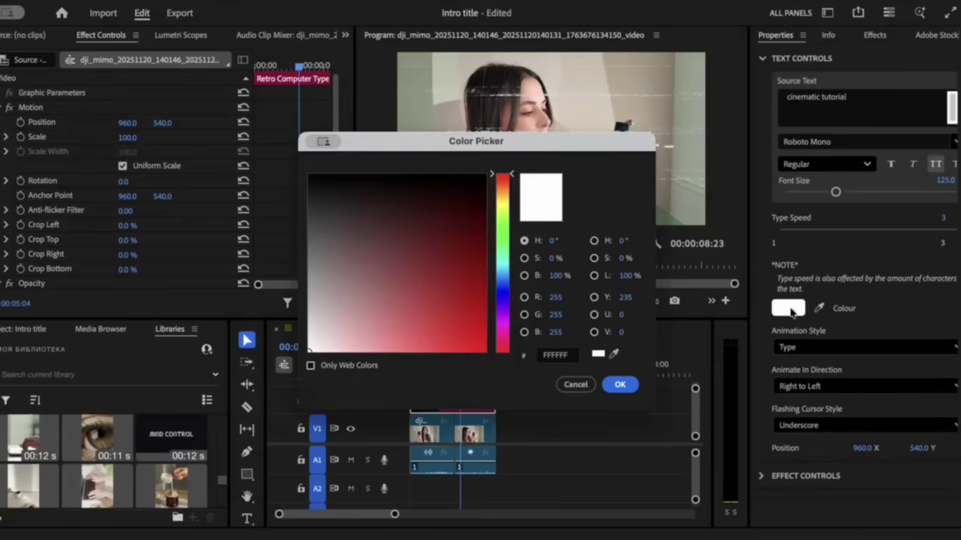
{"action": "left_click", "coordinate": [502, 202]}
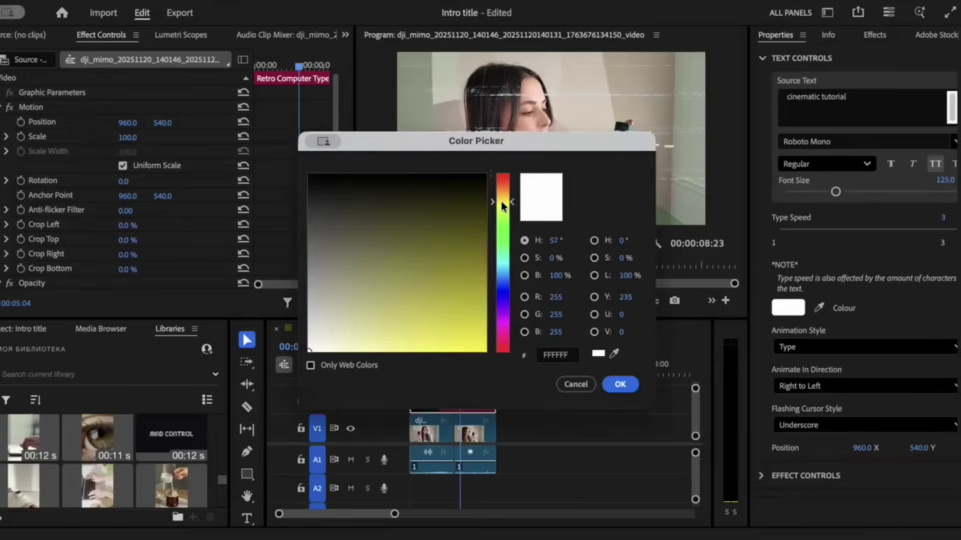
{"action": "left_click_drag", "start_coordinate": [501, 205], "coordinate": [500, 200]}
{"action": "mouse_move", "coordinate": [460, 345]}
{"action": "left_mouse_down"}
{"action": "mouse_move", "coordinate": [481, 336]}
{"action": "mouse_move", "coordinate": [489, 356]}
{"action": "left_mouse_up"}
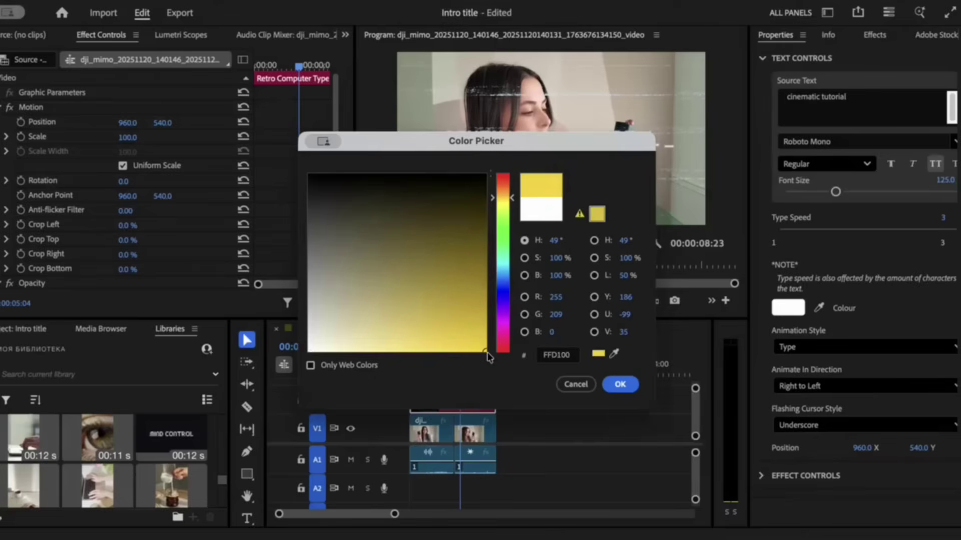
{"action": "left_click", "coordinate": [611, 391]}
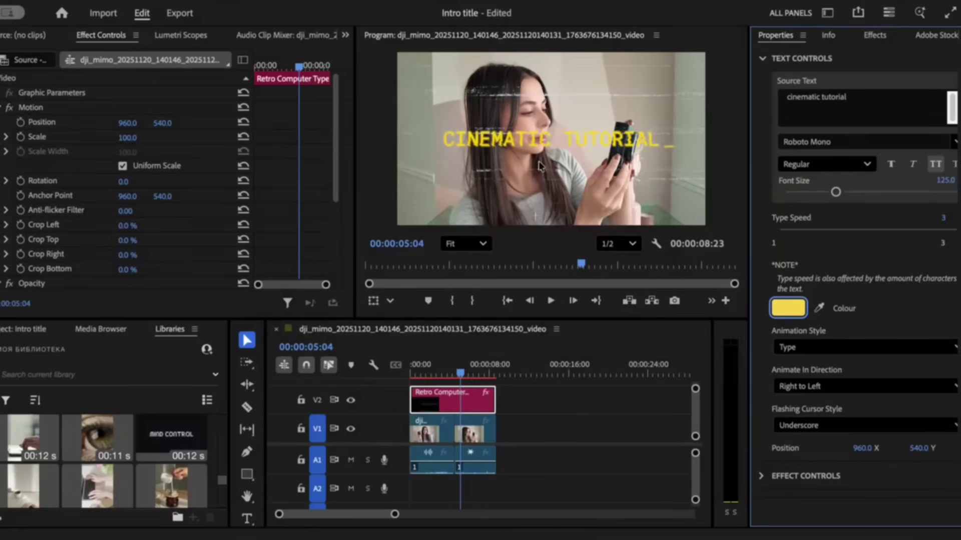
Add a noise overlay to the title and set its text glow opacity to 44
{"action": "scroll", "coordinate": [776, 346], "scroll_direction": "down", "scroll_amount": 4}
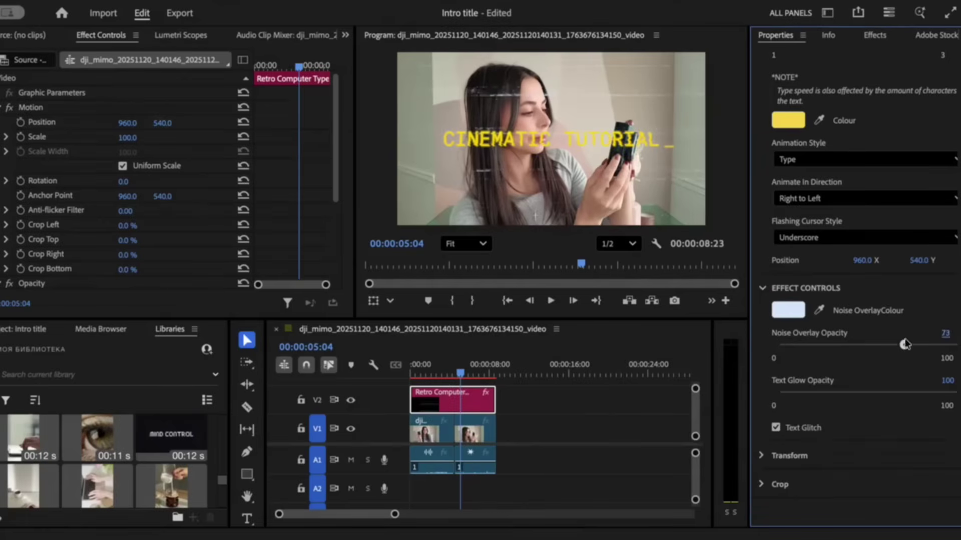
{"action": "left_click_drag", "start_coordinate": [776, 343], "coordinate": [846, 353]}
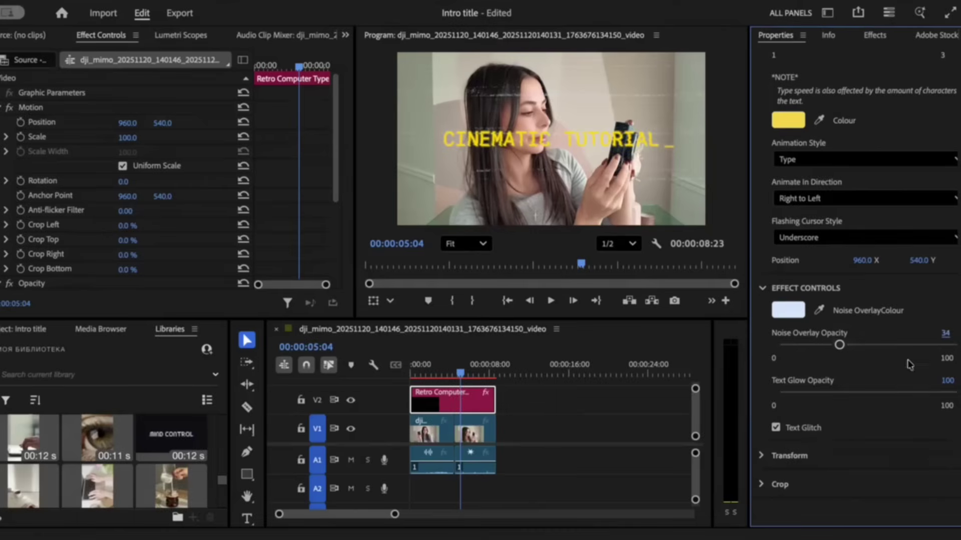
{"action": "left_click_drag", "start_coordinate": [857, 394], "coordinate": [758, 399]}
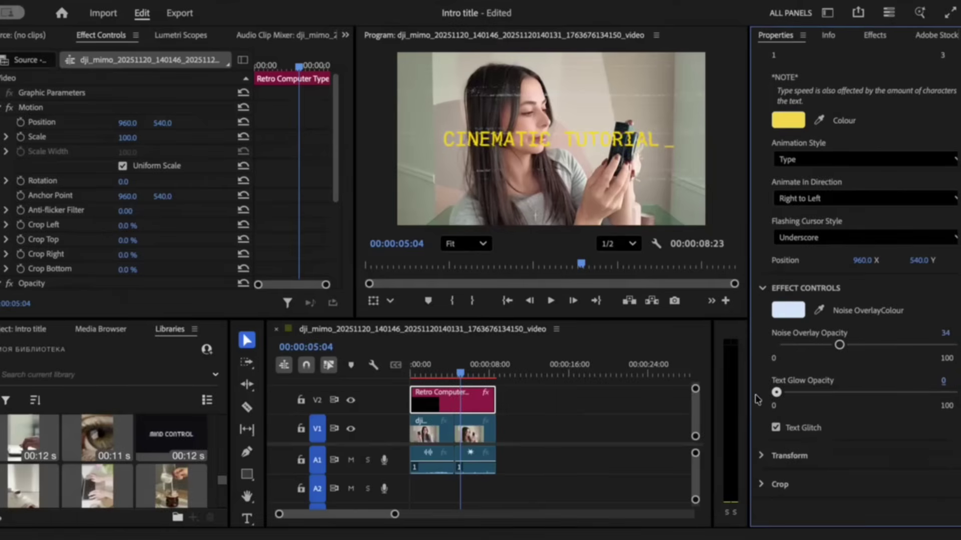
{"action": "left_click_drag", "start_coordinate": [951, 393], "coordinate": [861, 392]}
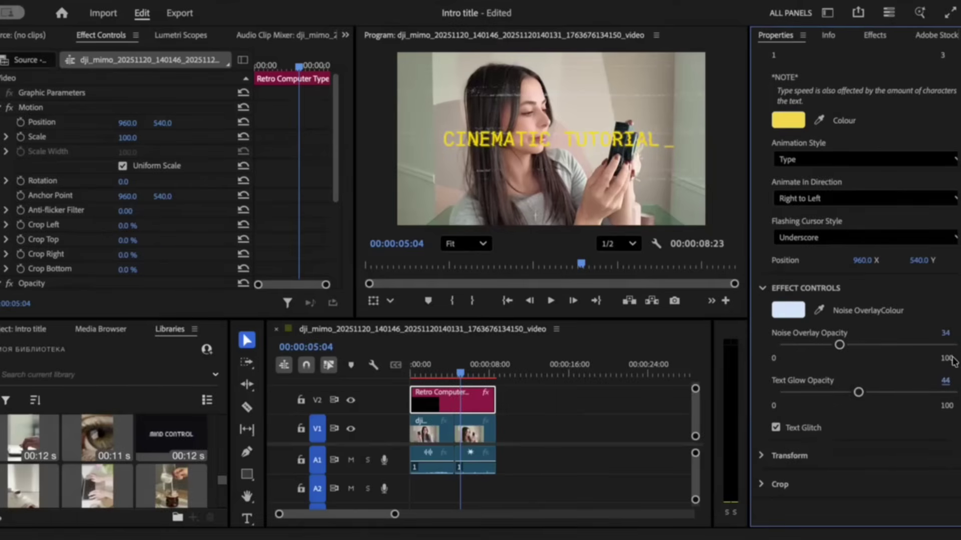
Lower the title in the frame by setting Transform Position Y to 684
{"action": "left_click", "coordinate": [789, 455]}
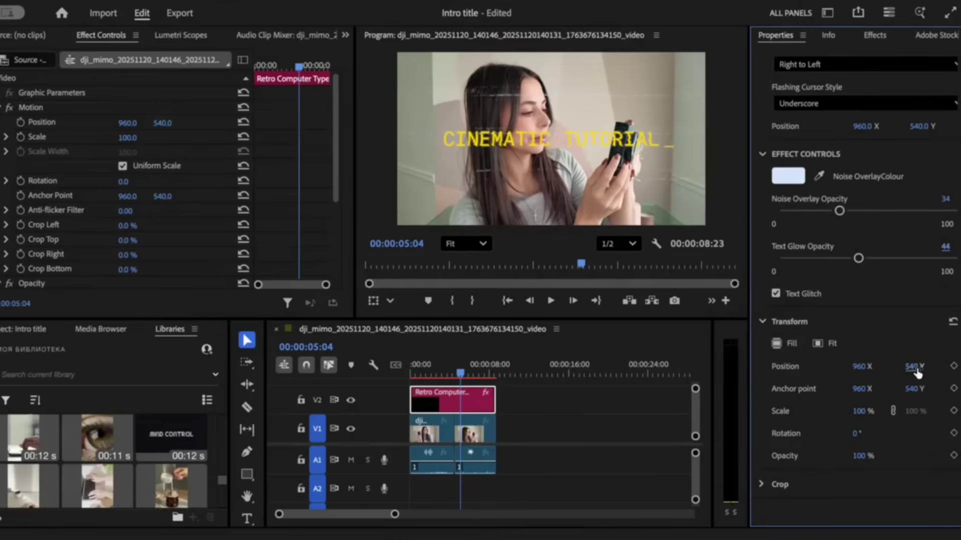
{"action": "left_click_drag", "start_coordinate": [917, 373], "coordinate": [960, 360]}
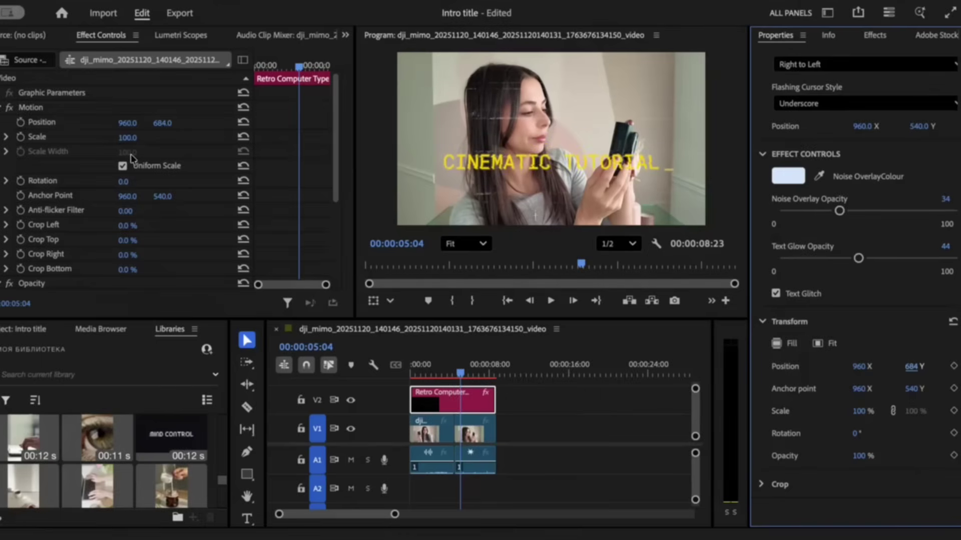
{"action": "scroll", "coordinate": [132, 159], "scroll_direction": "down", "scroll_amount": 4}
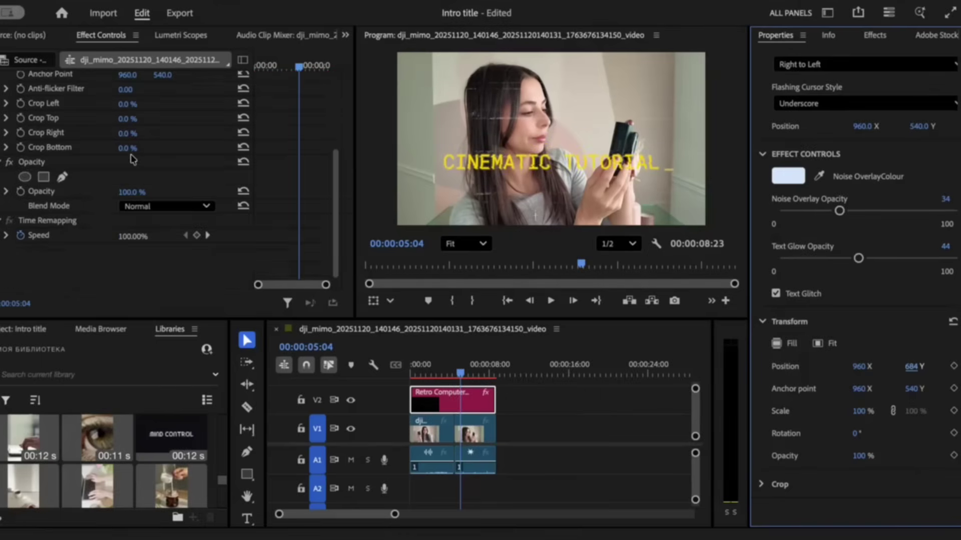
Set the title layer's Blend Mode to Screen and scrub back to preview it
{"action": "left_click", "coordinate": [167, 207]}
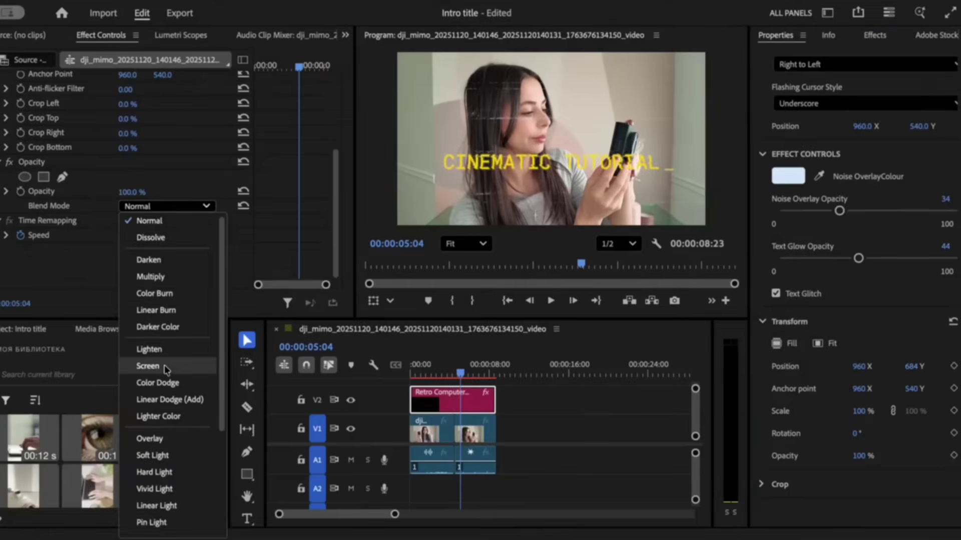
{"action": "left_click", "coordinate": [165, 368]}
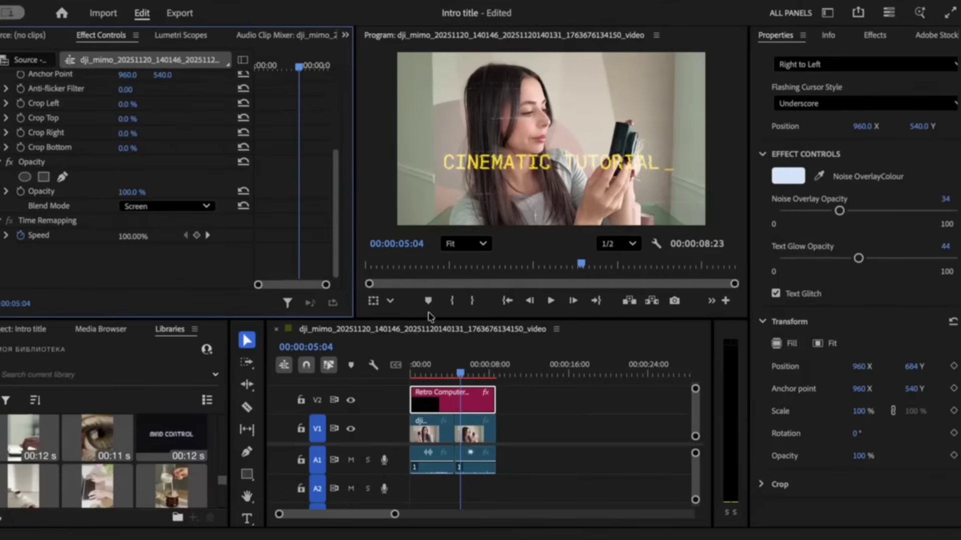
{"action": "mouse_move", "coordinate": [459, 376]}
{"action": "left_mouse_down"}
{"action": "mouse_move", "coordinate": [446, 377]}
{"action": "mouse_move", "coordinate": [458, 378]}
{"action": "left_mouse_up"}
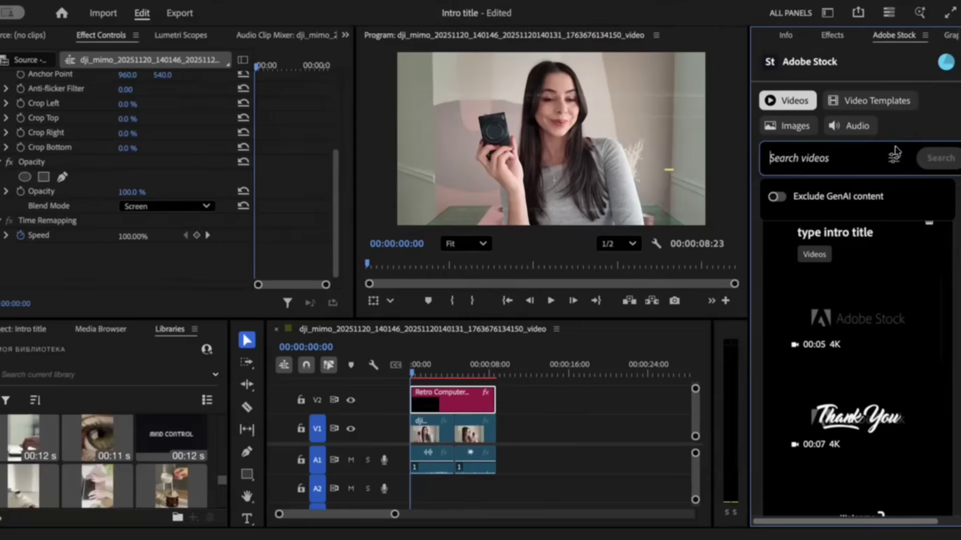
Search Adobe Stock for 'light streak transition' and add the Film Burn clip to the sequence
{"action": "left_click", "coordinate": [821, 160]}
{"action": "type", "text": "light streak t"}
{"action": "type", "text": "ransition"}
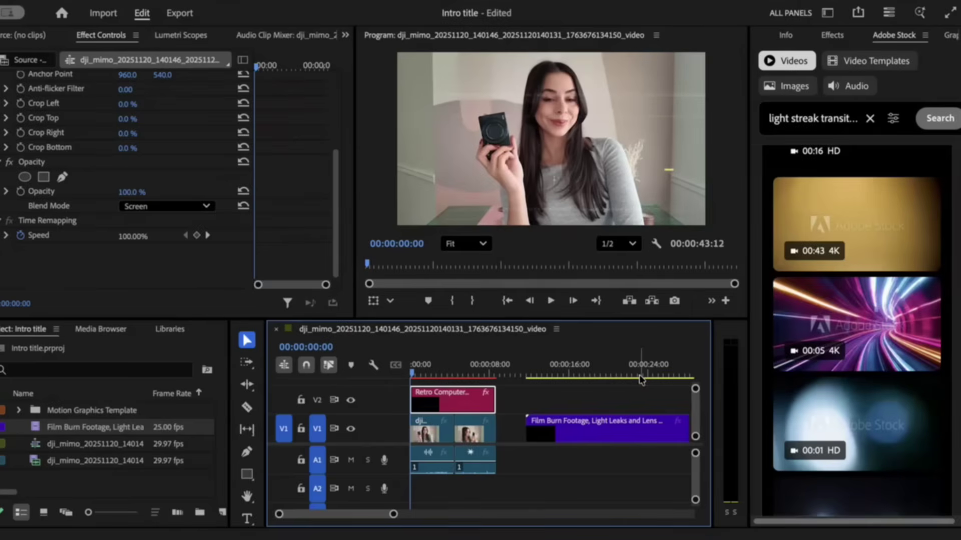
{"action": "left_click_drag", "start_coordinate": [605, 433], "coordinate": [573, 432]}
Trim the Film Burn's dark start and place it on Video 3 near 4 seconds
{"action": "left_click", "coordinate": [581, 374]}
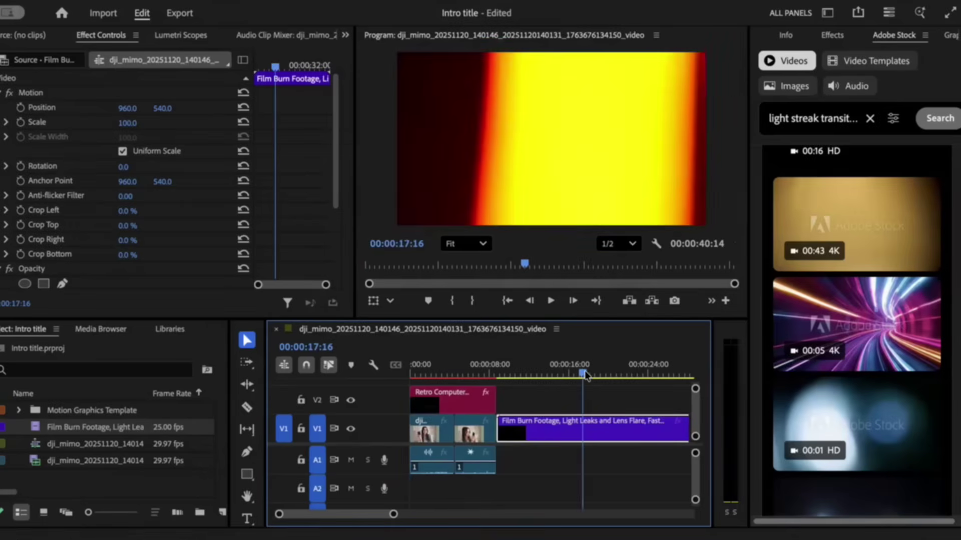
{"action": "left_click_drag", "start_coordinate": [545, 378], "coordinate": [572, 376]}
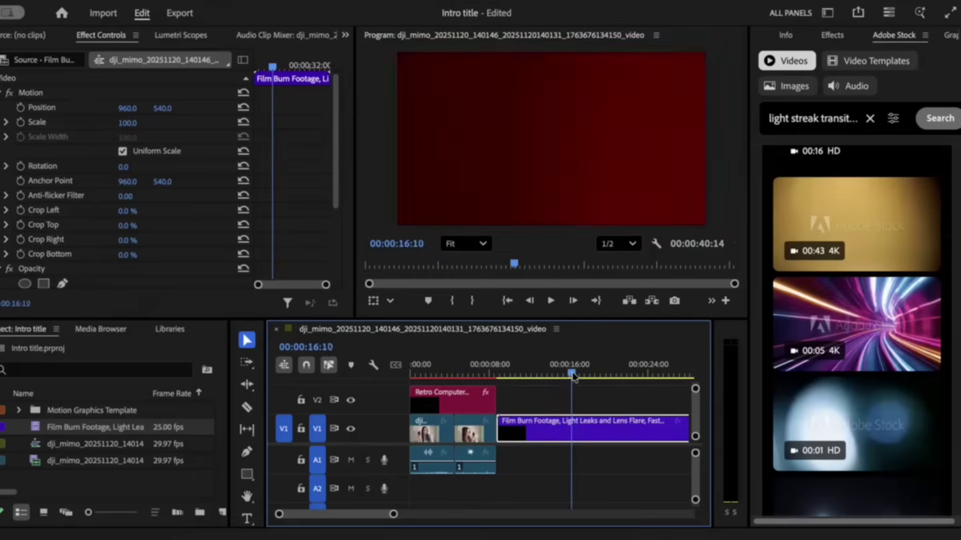
{"action": "left_click_drag", "start_coordinate": [502, 422], "coordinate": [555, 425]}
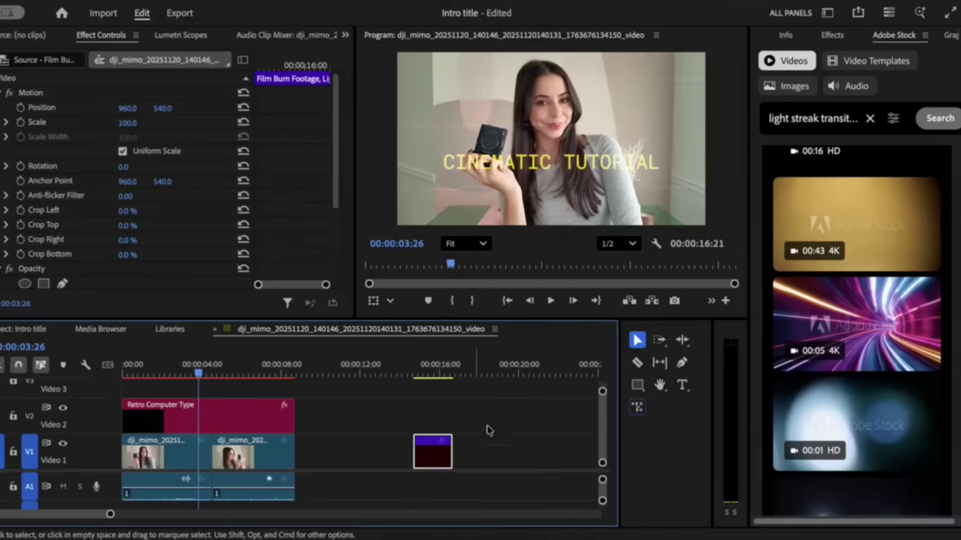
{"action": "mouse_move", "coordinate": [428, 456]}
{"action": "left_mouse_down"}
{"action": "mouse_move", "coordinate": [251, 398]}
{"action": "mouse_move", "coordinate": [214, 397]}
{"action": "left_mouse_up"}
{"action": "mouse_move", "coordinate": [212, 375]}
{"action": "left_mouse_down"}
{"action": "mouse_move", "coordinate": [225, 376]}
{"action": "mouse_move", "coordinate": [199, 377]}
{"action": "mouse_move", "coordinate": [210, 376]}
{"action": "left_mouse_up"}
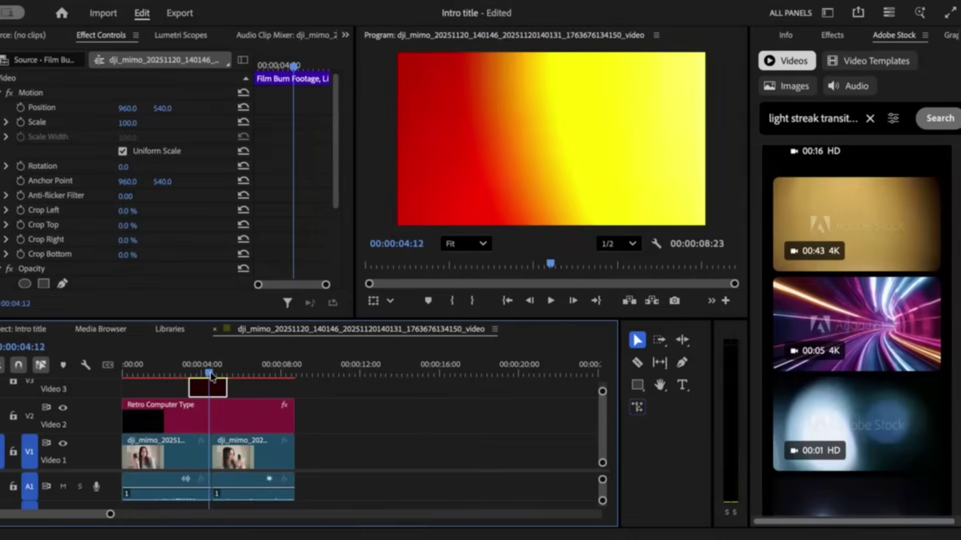
Set the Film Burn clip's Blend Mode to Screen and preview the light-leak transition
{"action": "scroll", "coordinate": [131, 271], "scroll_direction": "down", "scroll_amount": 3}
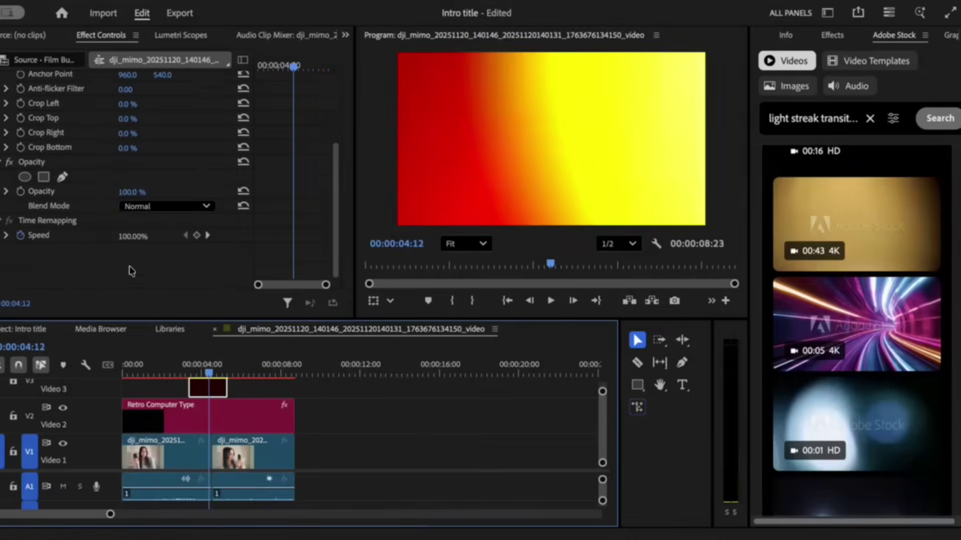
{"action": "left_click", "coordinate": [137, 206]}
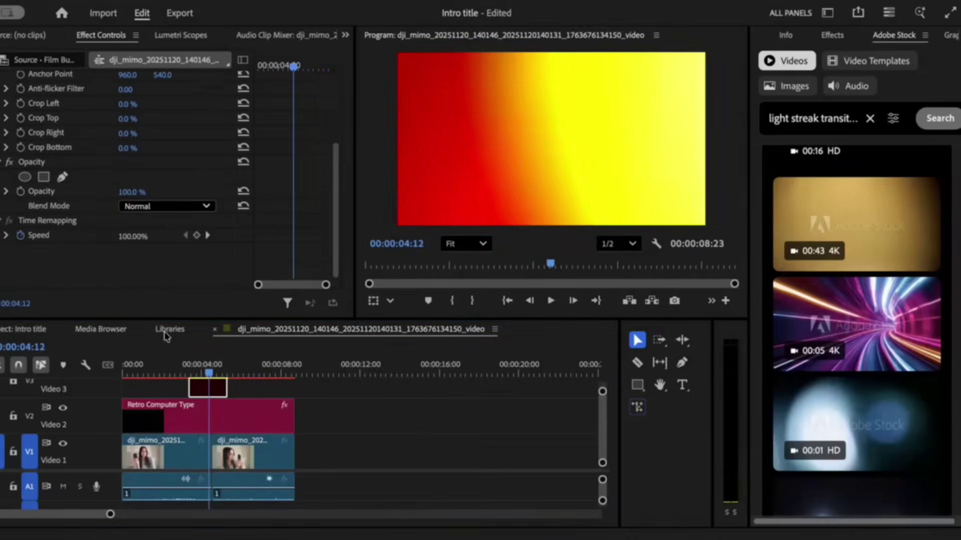
{"action": "left_click", "coordinate": [168, 365]}
{"action": "left_click_drag", "start_coordinate": [209, 373], "coordinate": [190, 371]}
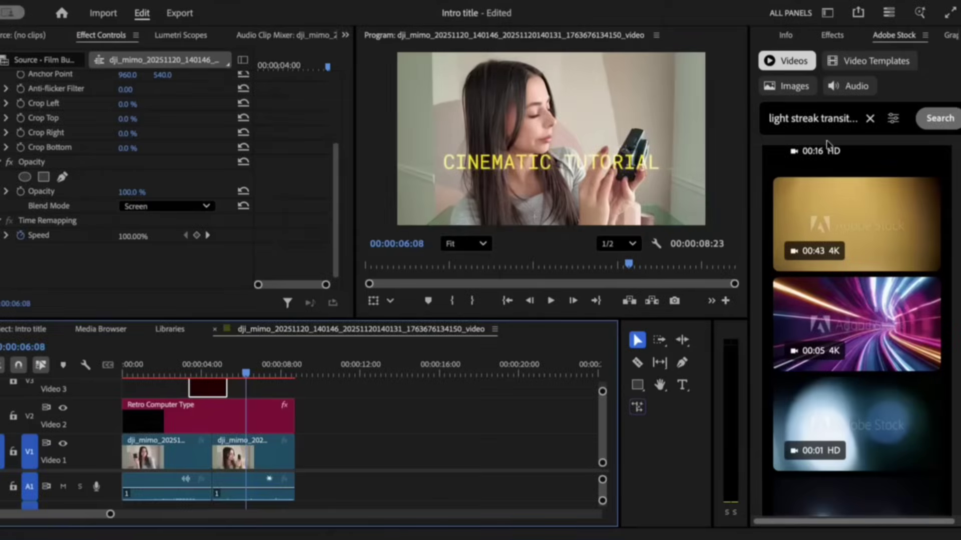
Replace the light streak search with a 'whoosh sound' stock audio search and browse results
{"action": "left_click", "coordinate": [801, 119]}
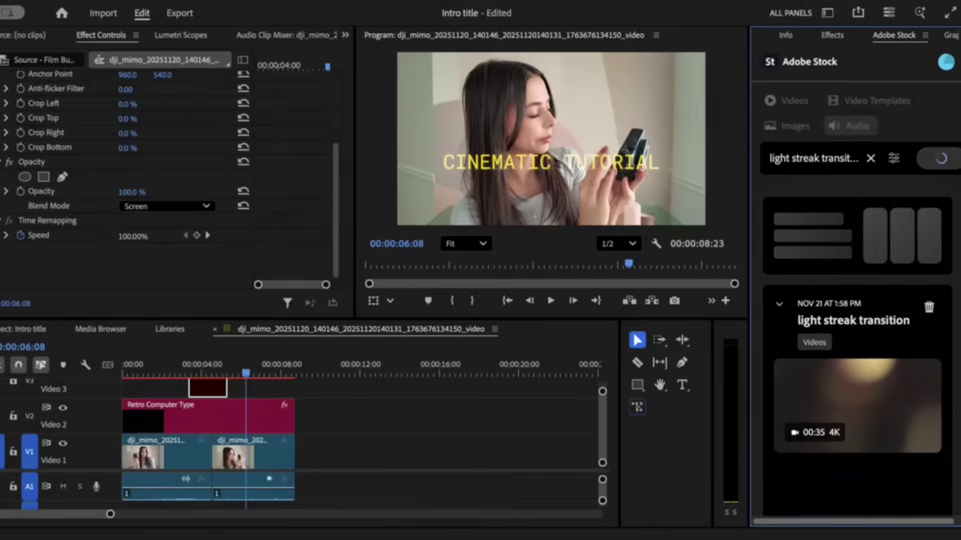
{"action": "left_click", "coordinate": [870, 159]}
{"action": "left_click", "coordinate": [835, 156]}
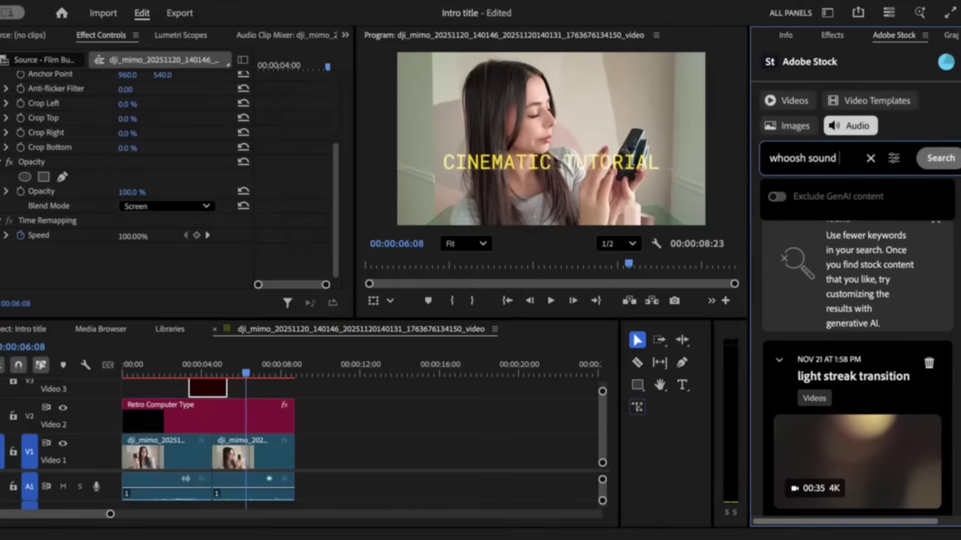
{"action": "key", "text": "Return"}
{"action": "scroll", "coordinate": [825, 352], "scroll_direction": "down", "scroll_amount": 5}
{"action": "scroll", "coordinate": [824, 351], "scroll_direction": "down", "scroll_amount": 5}
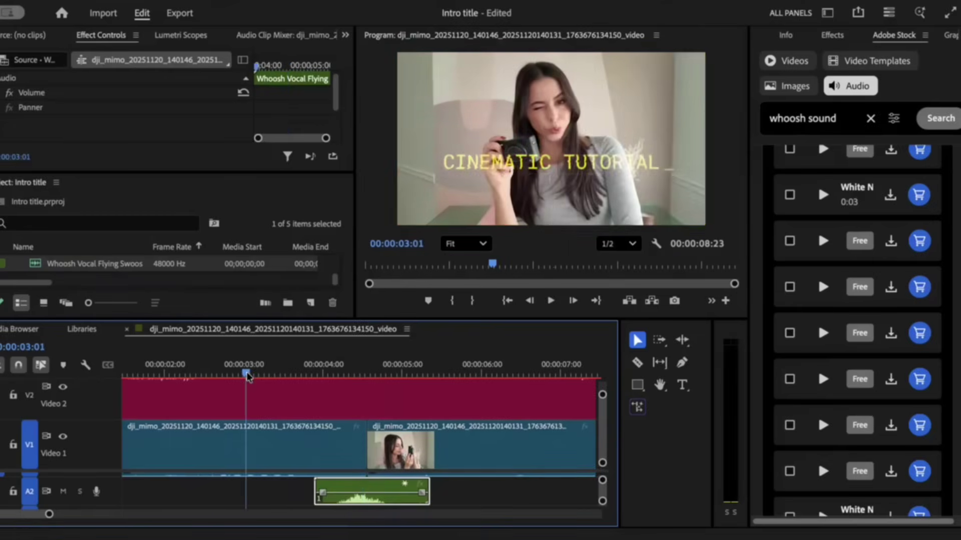
Play back the intro to check the Keyboard Typing 02 sound, then select it on A3
{"action": "key", "text": "space"}
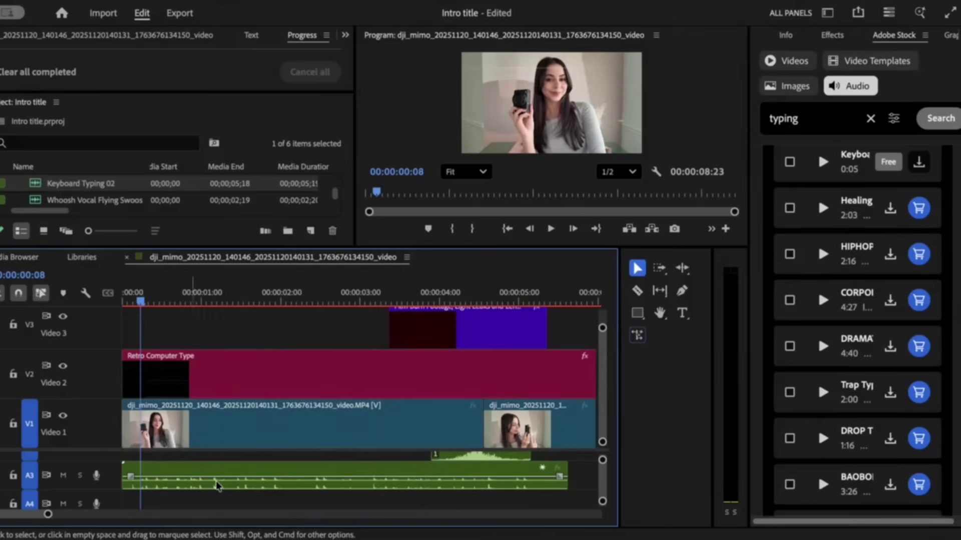
{"action": "key", "text": "space"}
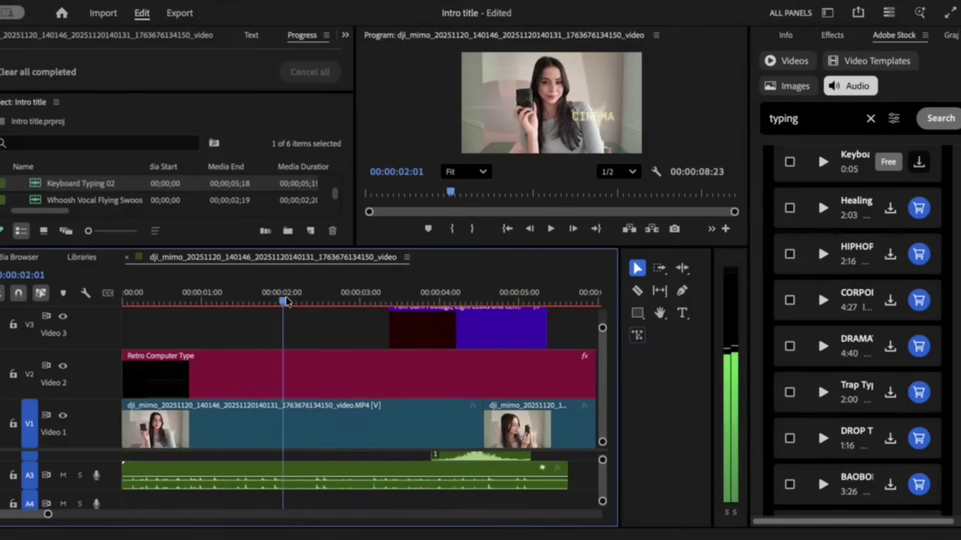
{"action": "key", "text": "space"}
{"action": "left_click", "coordinate": [290, 479]}
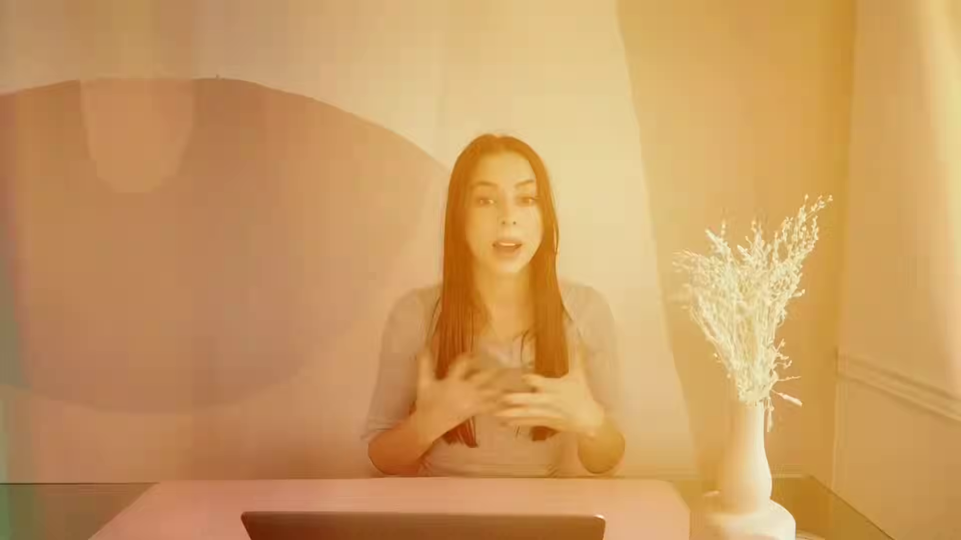